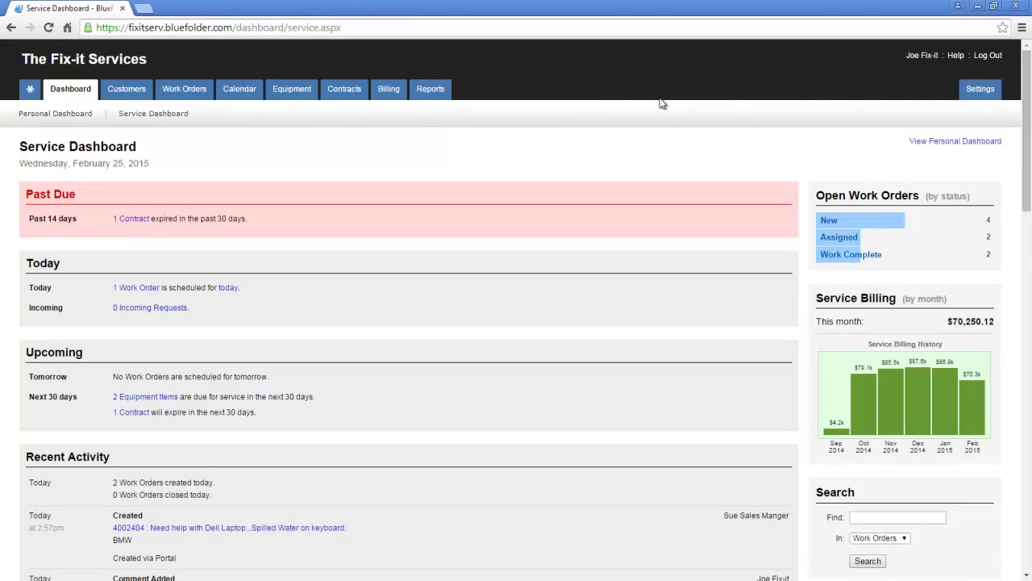
Step: Open the Customer Portal settings of the service account
click(1005, 90)
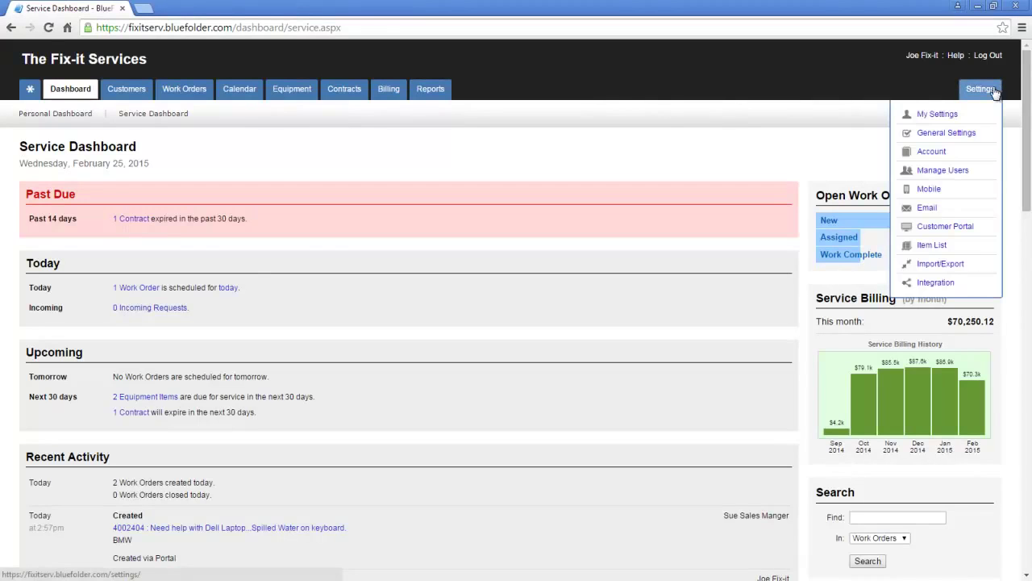
click(975, 227)
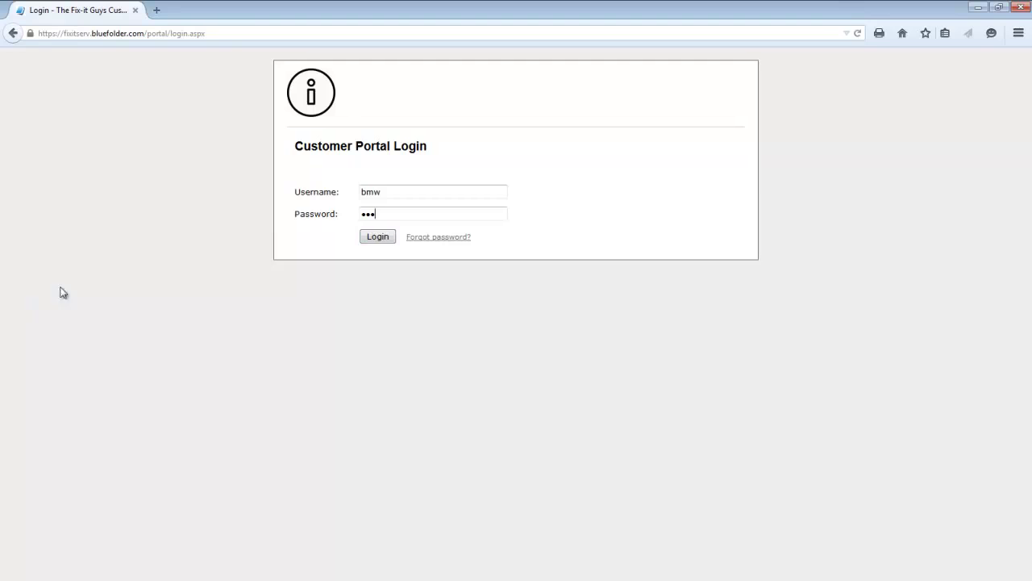
Step: Log in to the customer portal and review the items, billing and log of the work order "Tile coming loose in main entryway"
click(375, 236)
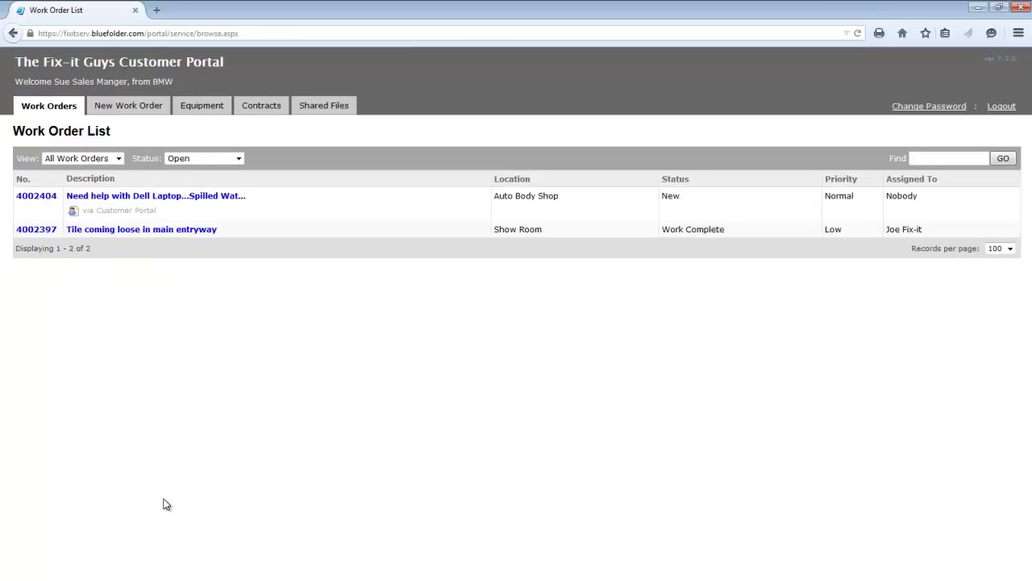
click(47, 232)
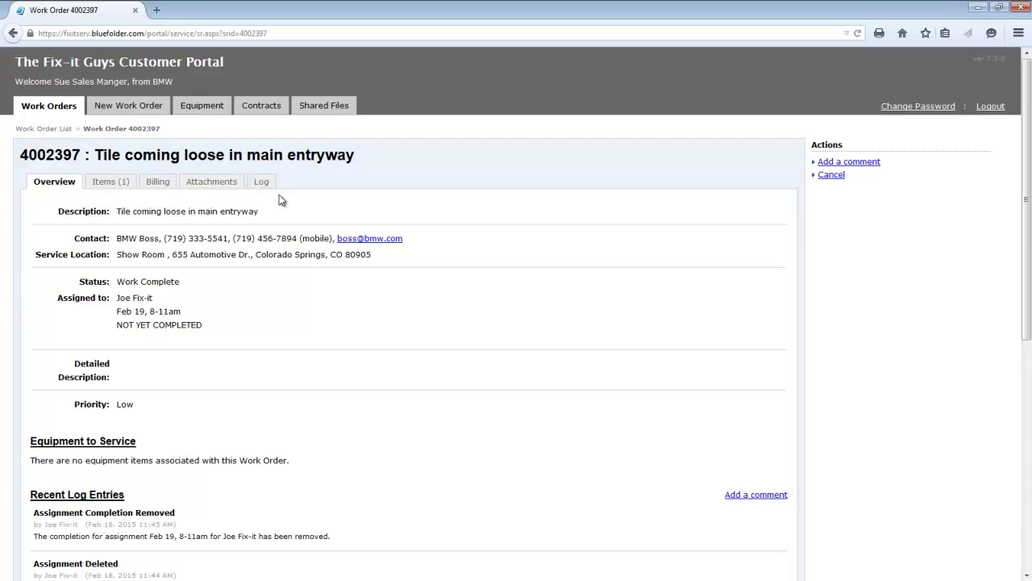
click(121, 188)
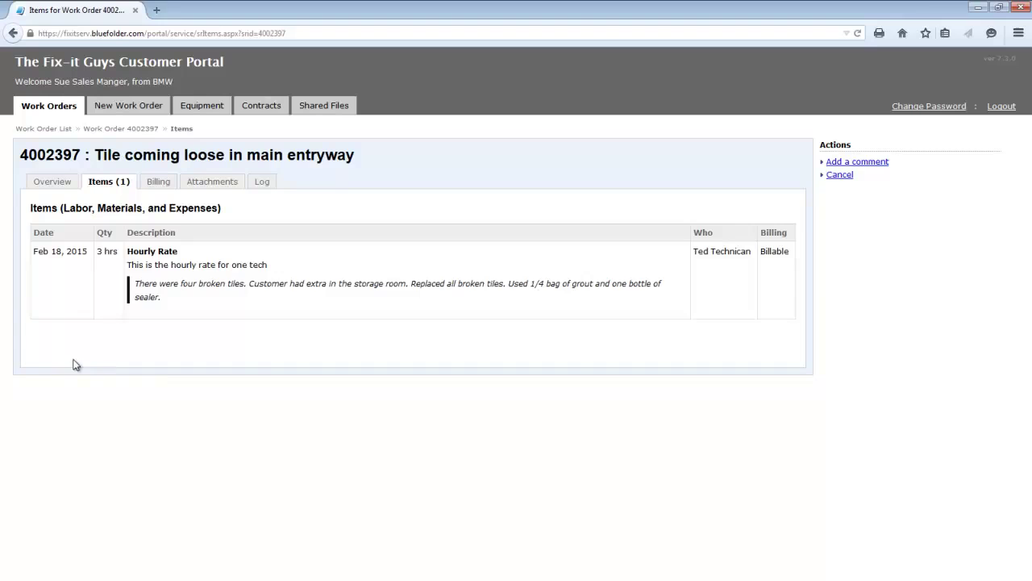
click(158, 185)
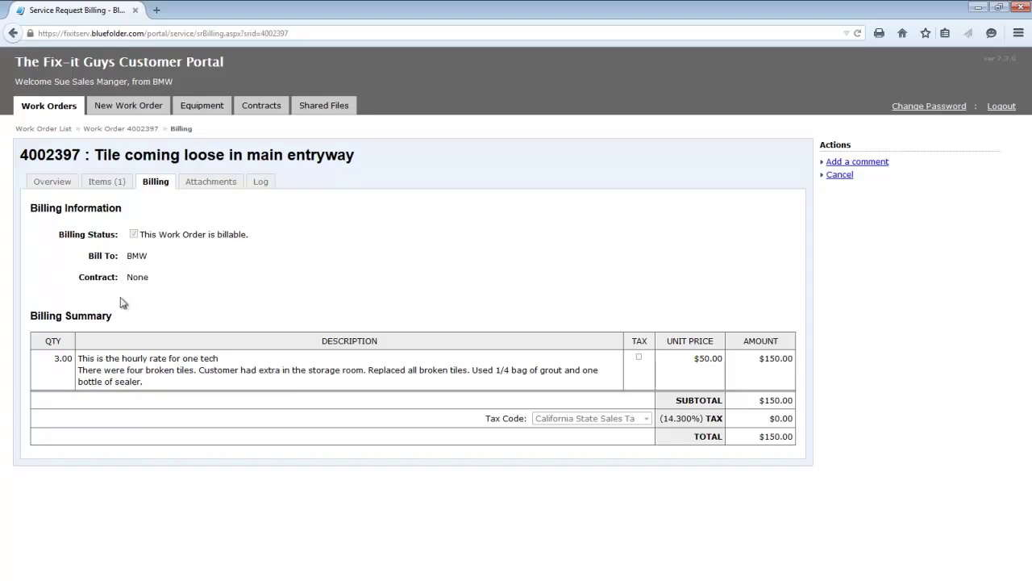
click(261, 184)
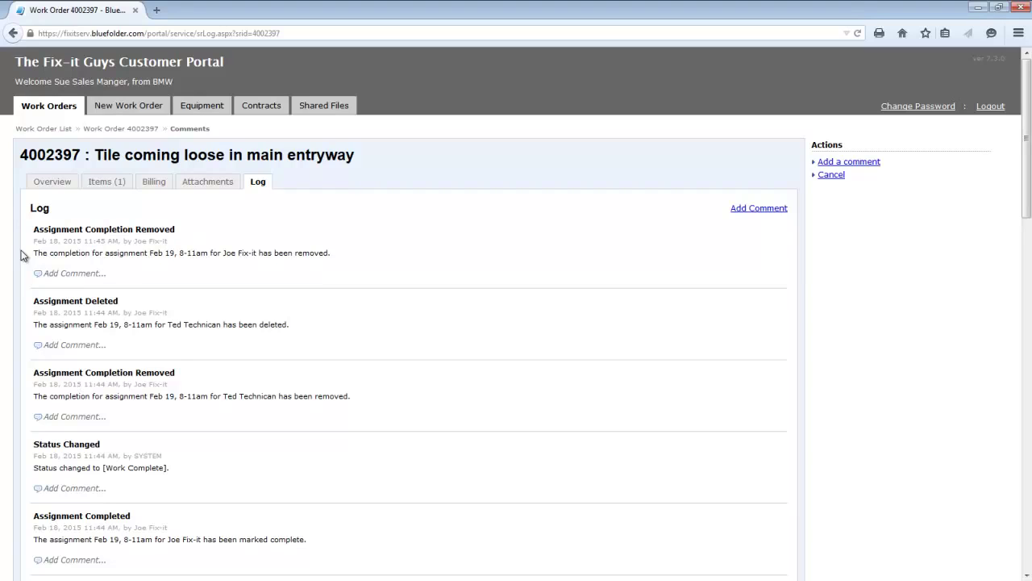
click(58, 274)
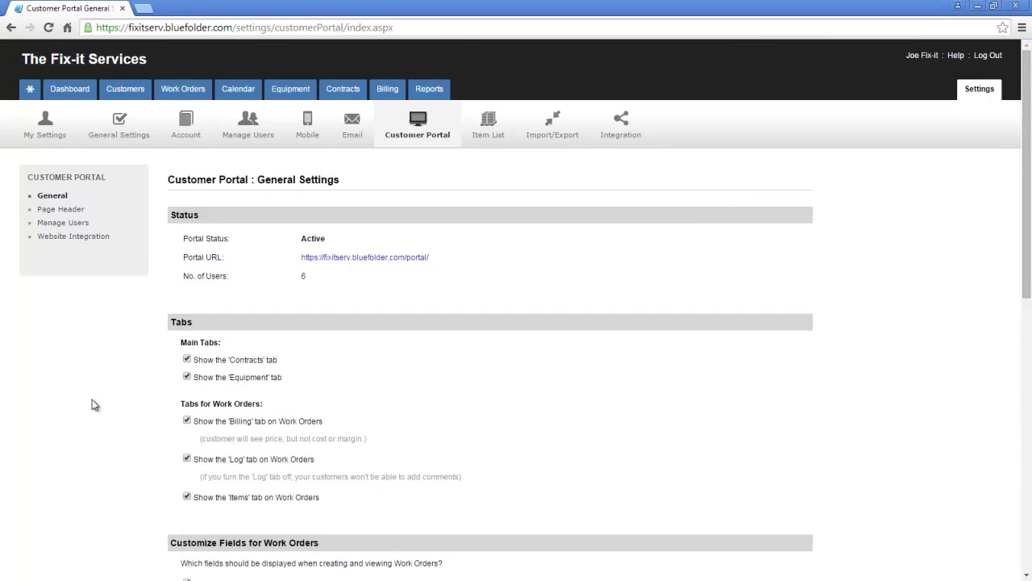
Step: Review the Customer Portal settings for visible tabs, work order fields, list columns, logout redirect and login page header
scroll(91, 403, down, 3)
scroll(92, 403, down, 2)
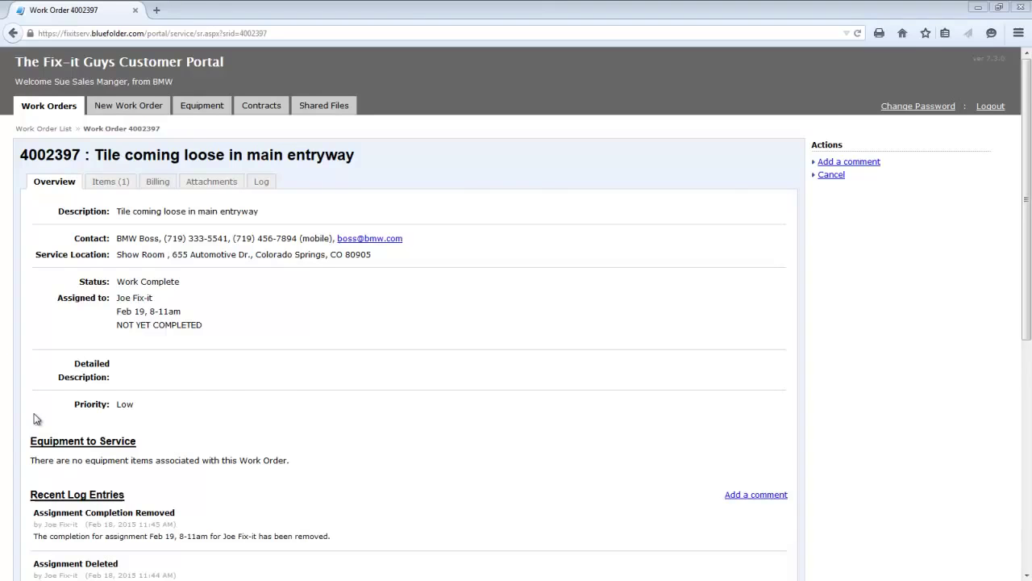
click(978, 8)
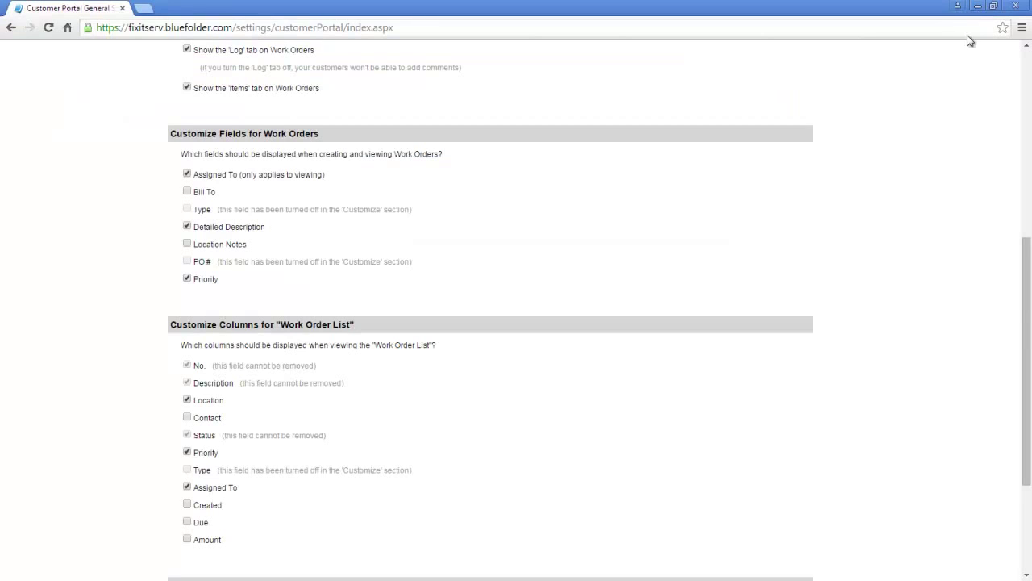
scroll(977, 154, down, 2)
scroll(975, 179, down, 1)
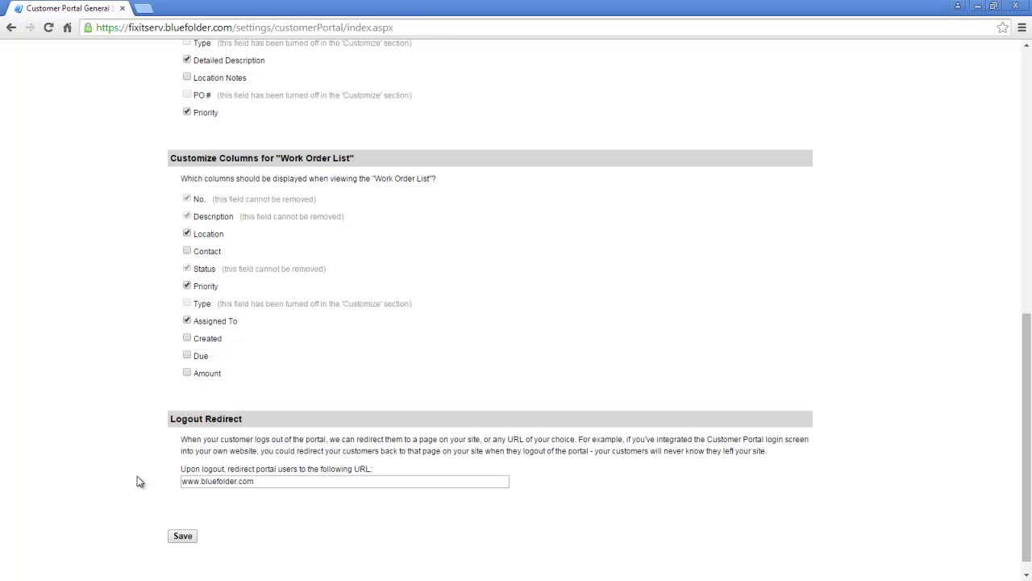
scroll(137, 481, up, 8)
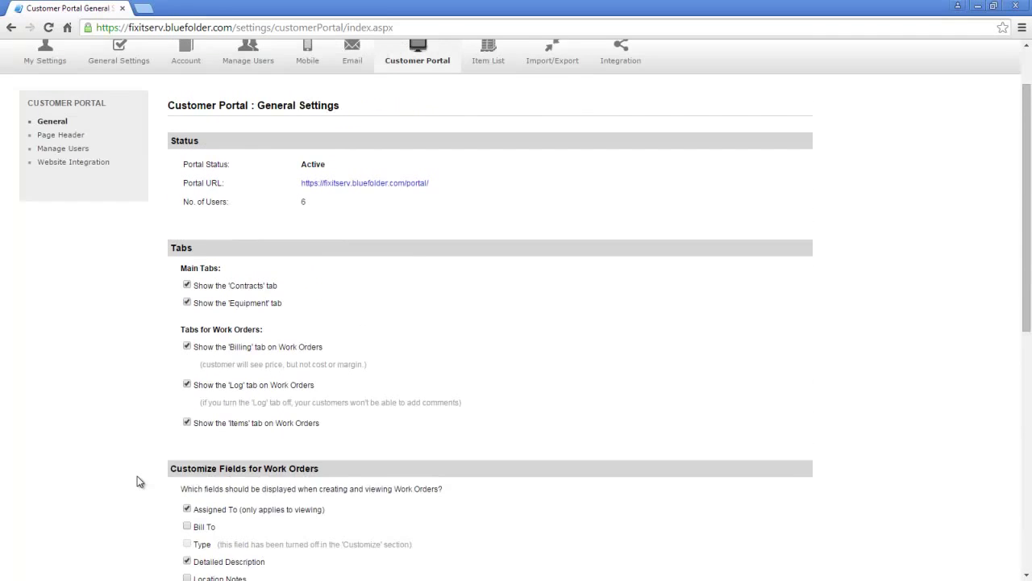
click(61, 212)
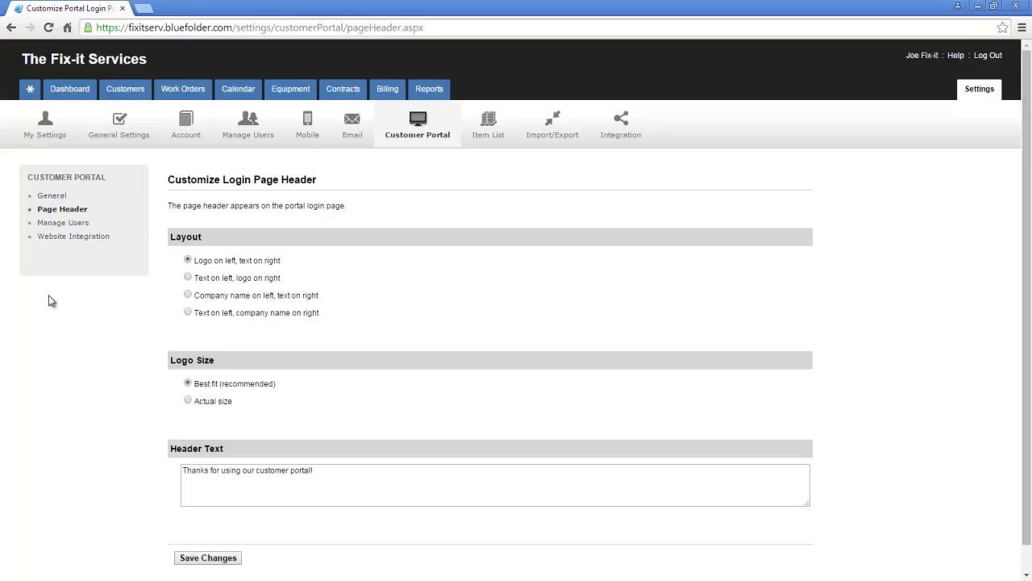
Step: Start a new portal user for the customer Which Wich Sandwich Shop, select its contact and review the login and permission options
click(63, 222)
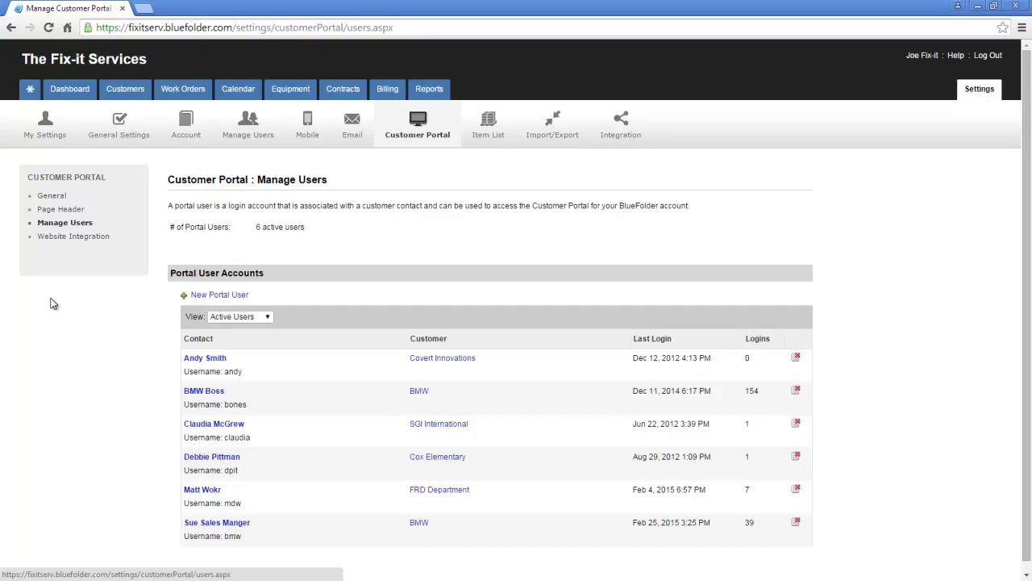
click(208, 296)
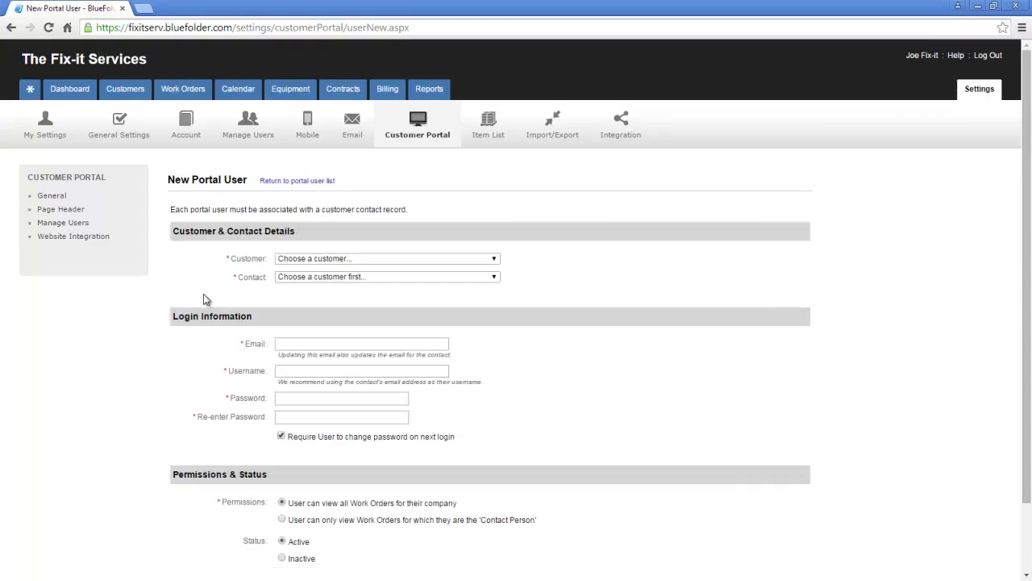
click(299, 259)
click(300, 297)
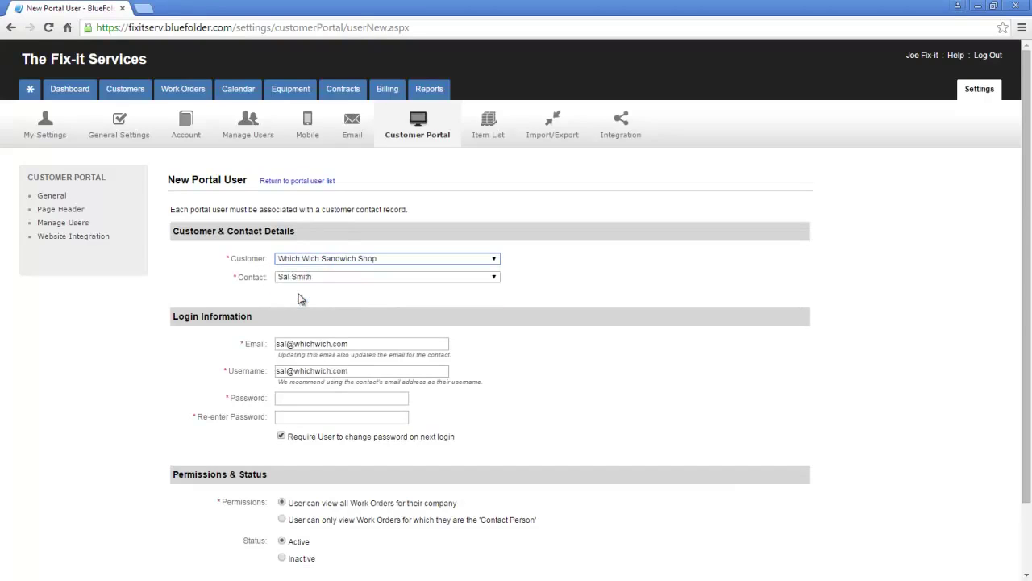
click(300, 277)
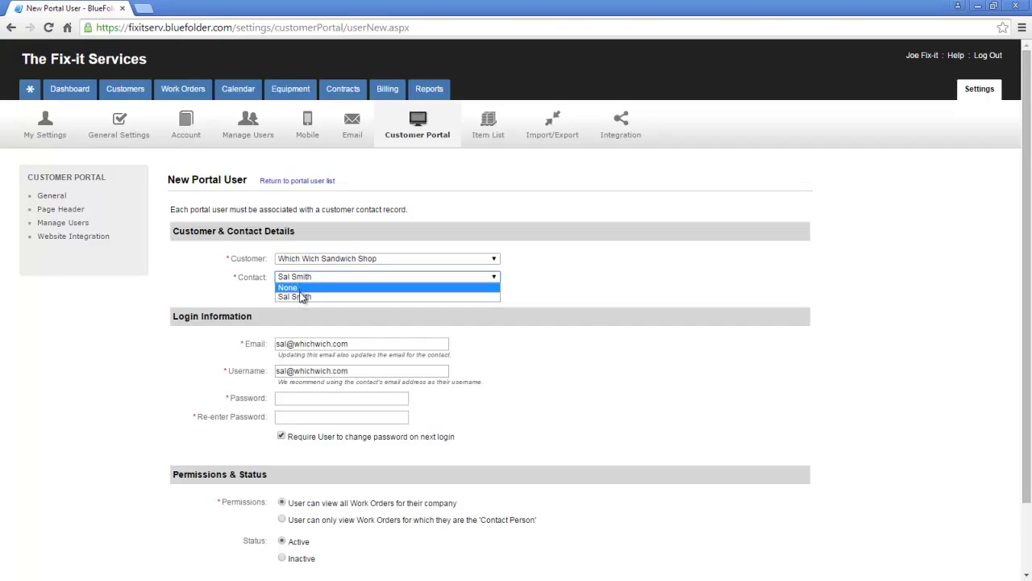
click(301, 297)
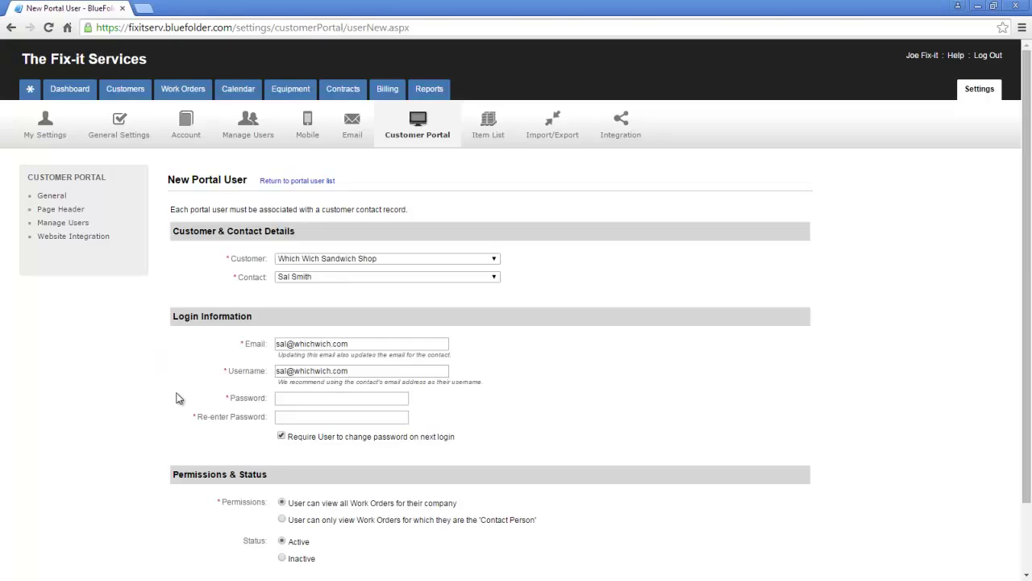
scroll(179, 397, down, 1)
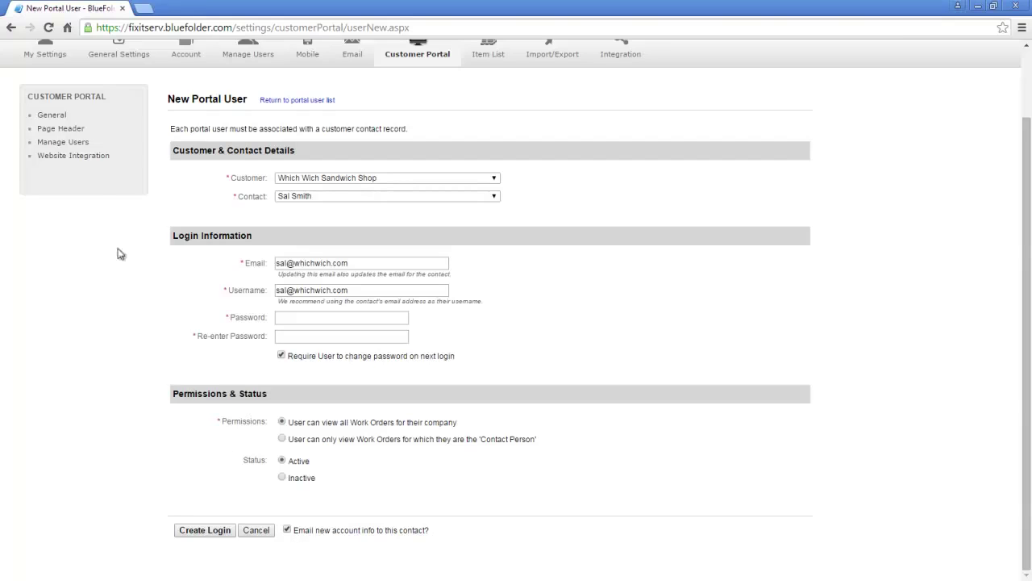
Step: View the portal's Website Integration settings and log in to the customer portal again
click(72, 157)
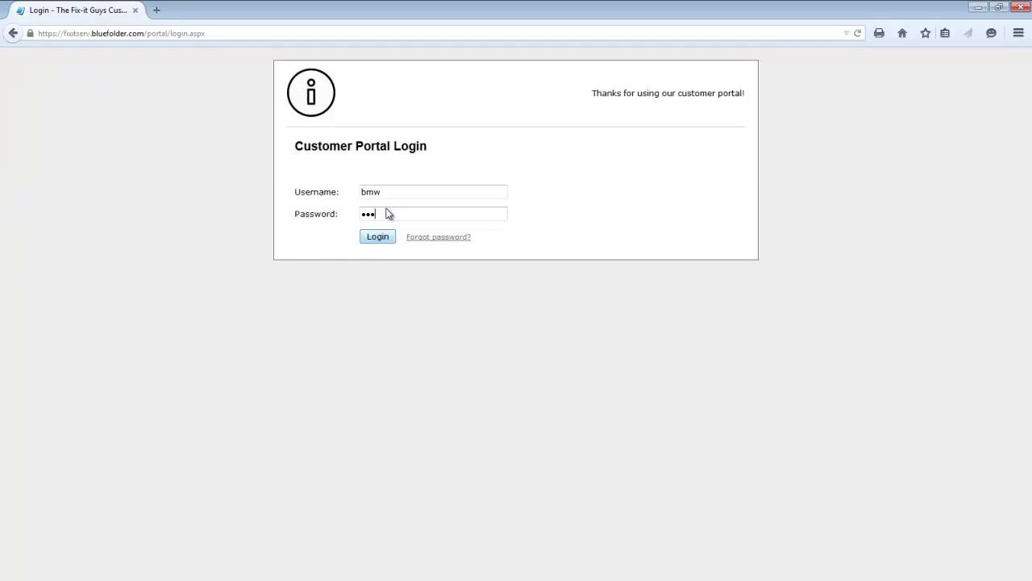
click(351, 258)
click(377, 236)
Step: Filter the work order list to My Work Orders, check the status filter options and return to All Work Orders
click(118, 159)
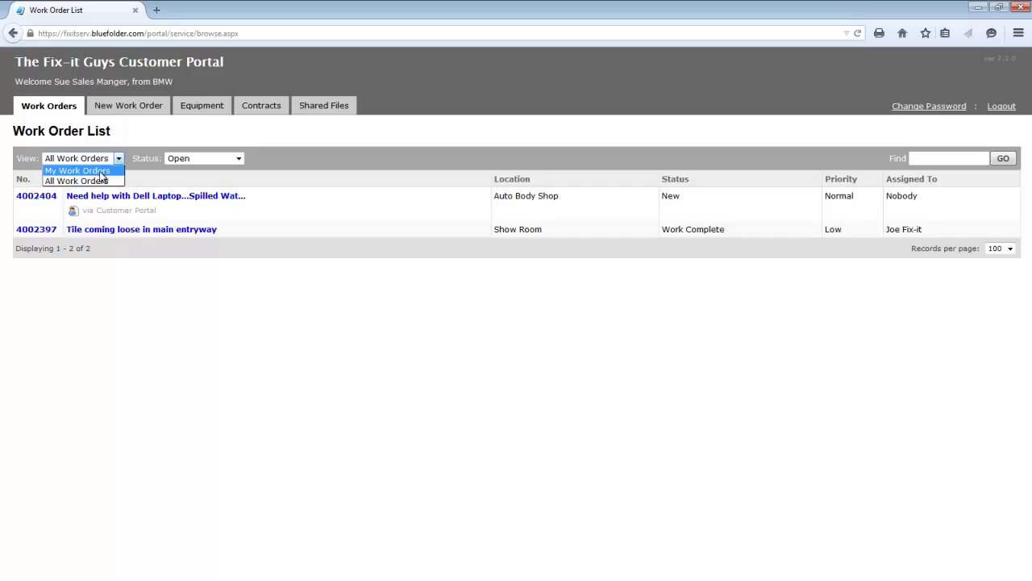
click(101, 172)
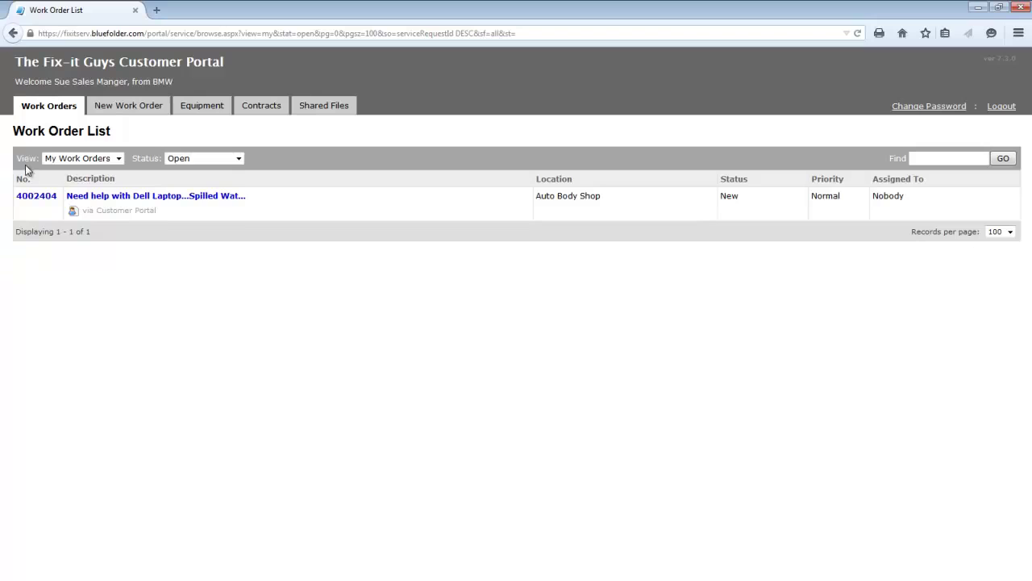
click(236, 159)
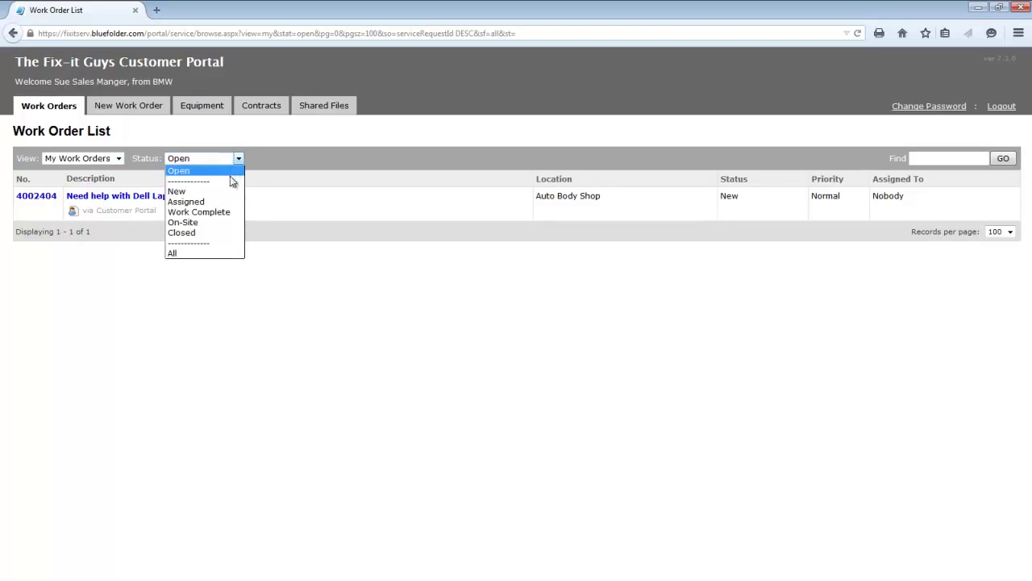
click(221, 143)
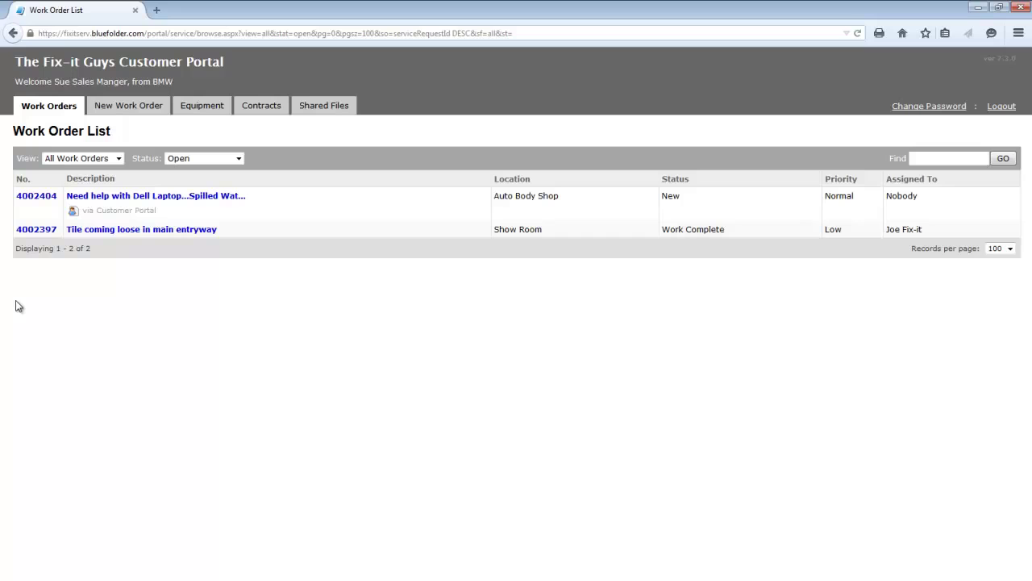
click(238, 159)
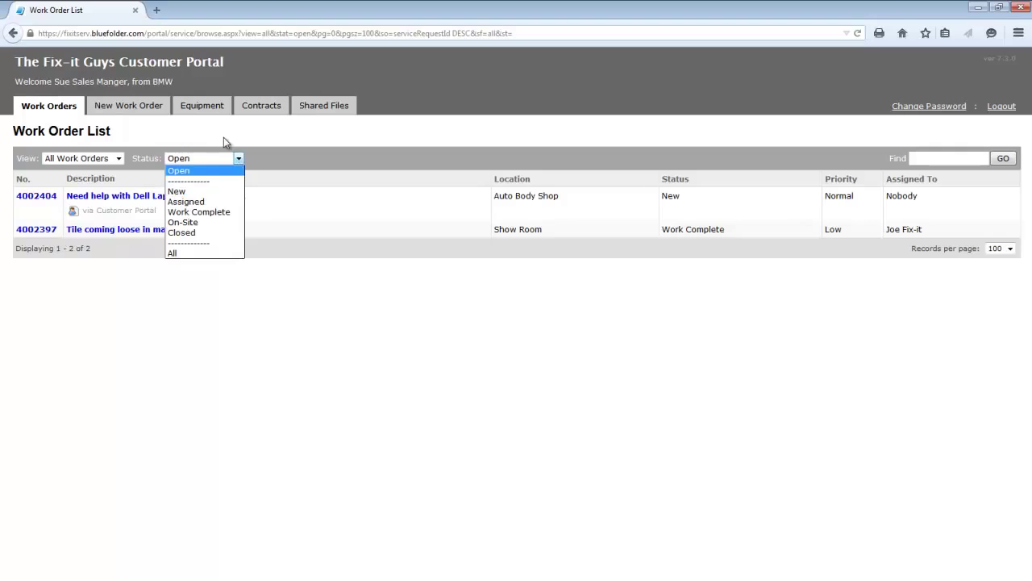
click(193, 139)
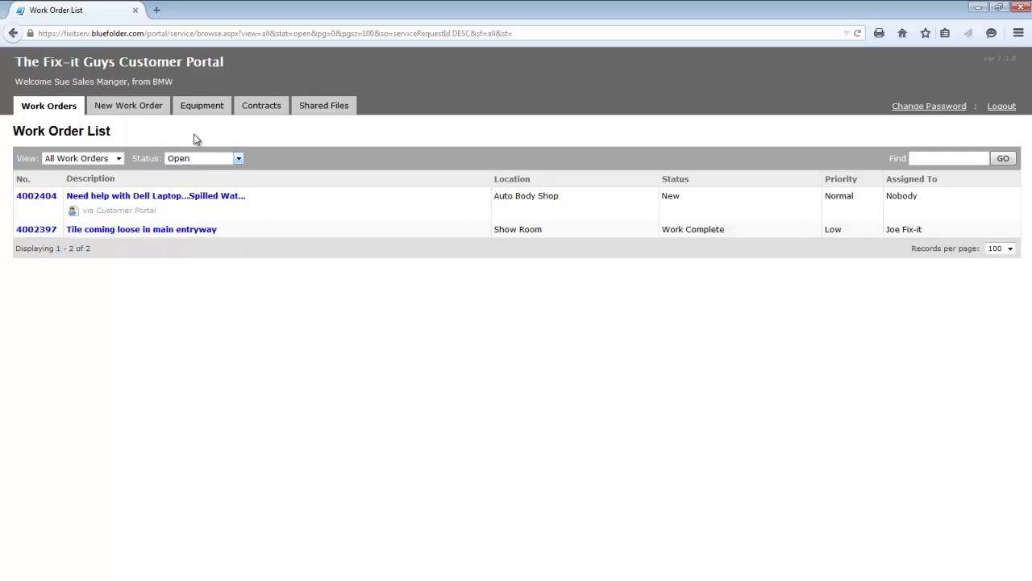
Step: Open the work order "Tile coming loose in main entryway" and examine its overview, recent log entries, recent items and billing information
click(35, 232)
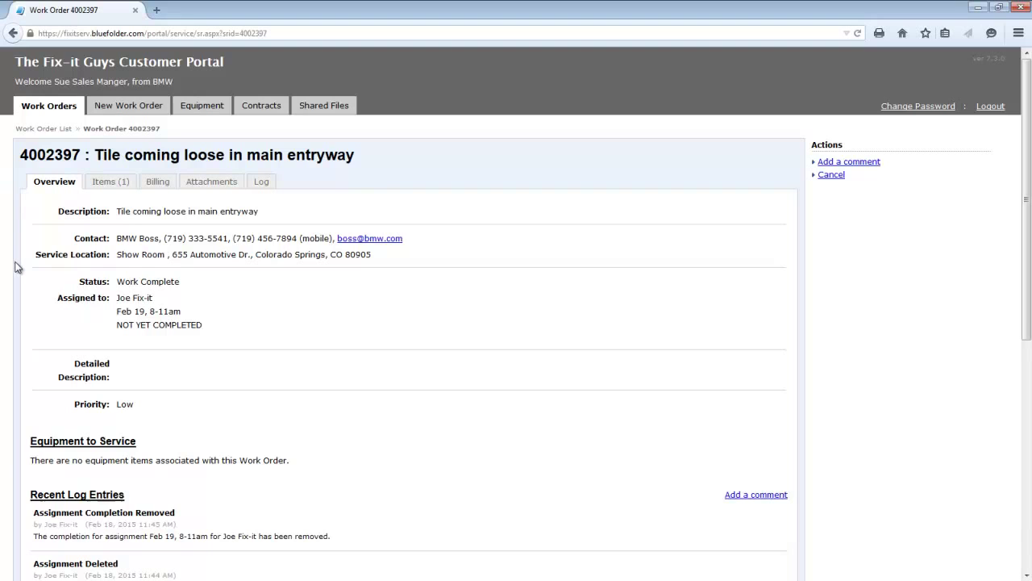
scroll(17, 268, down, 3)
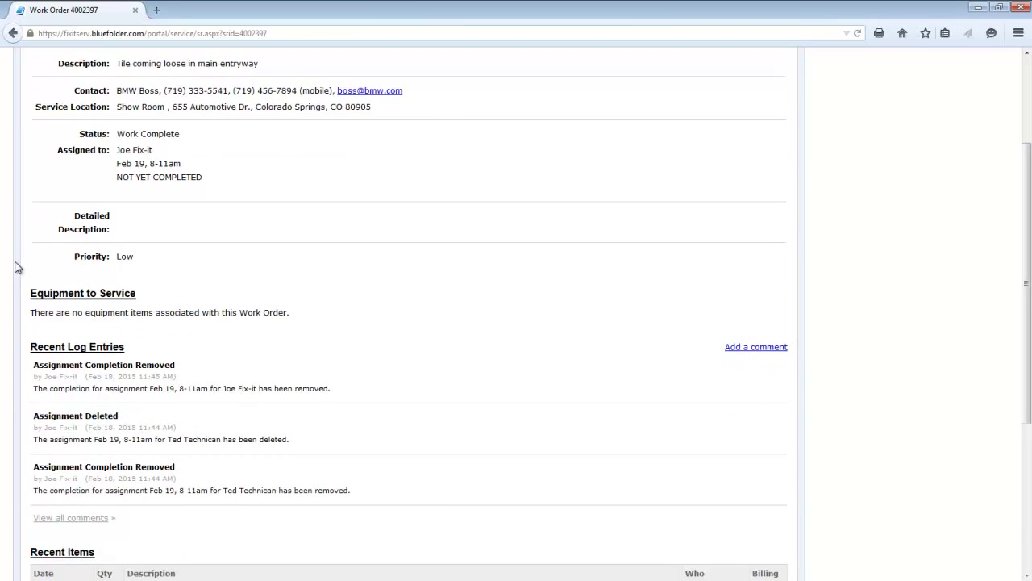
scroll(18, 267, down, 3)
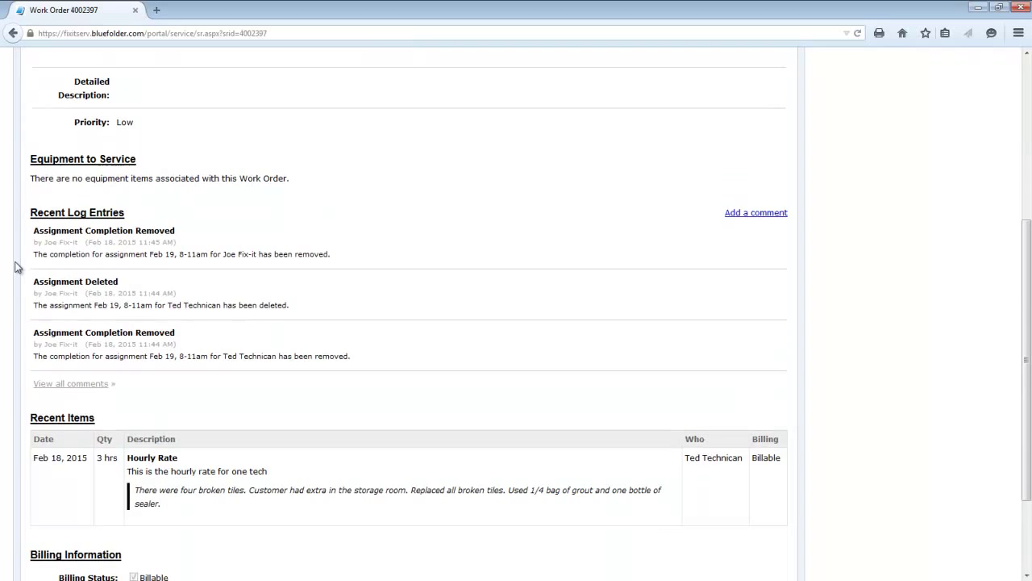
scroll(18, 268, down, 3)
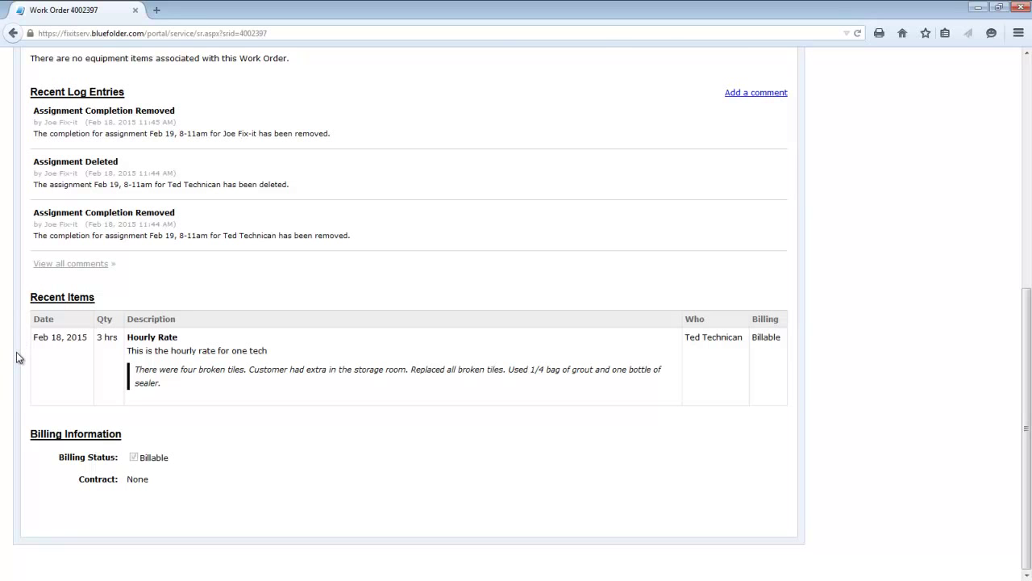
scroll(16, 357, up, 7)
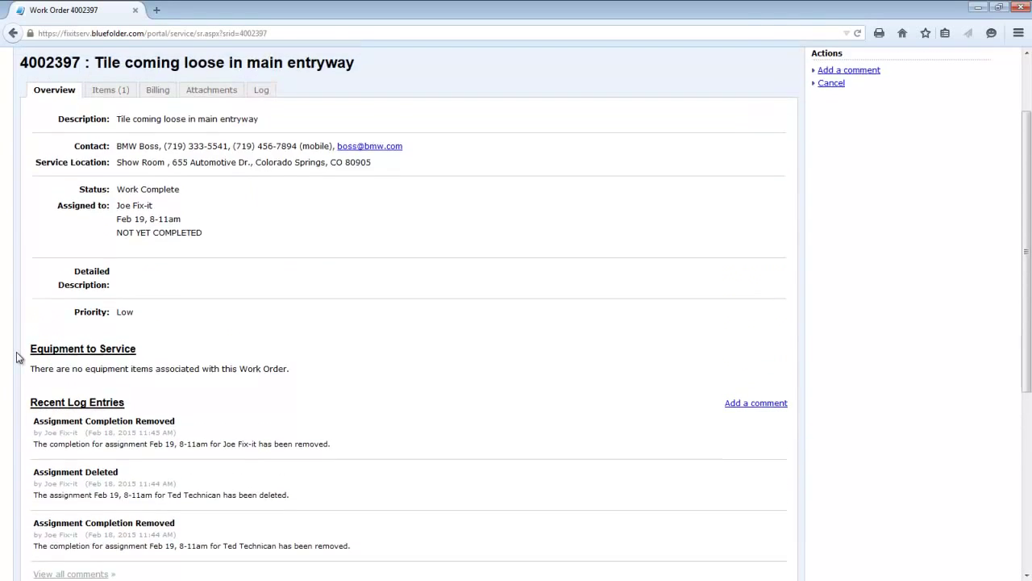
scroll(18, 357, up, 2)
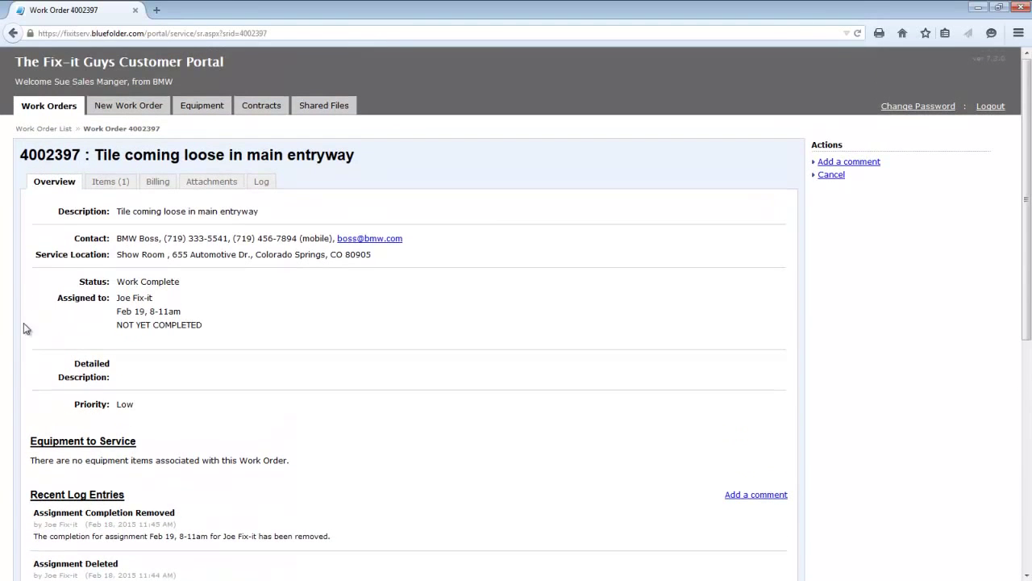
Step: Examine the work order's items, billing summary and attachments
click(111, 188)
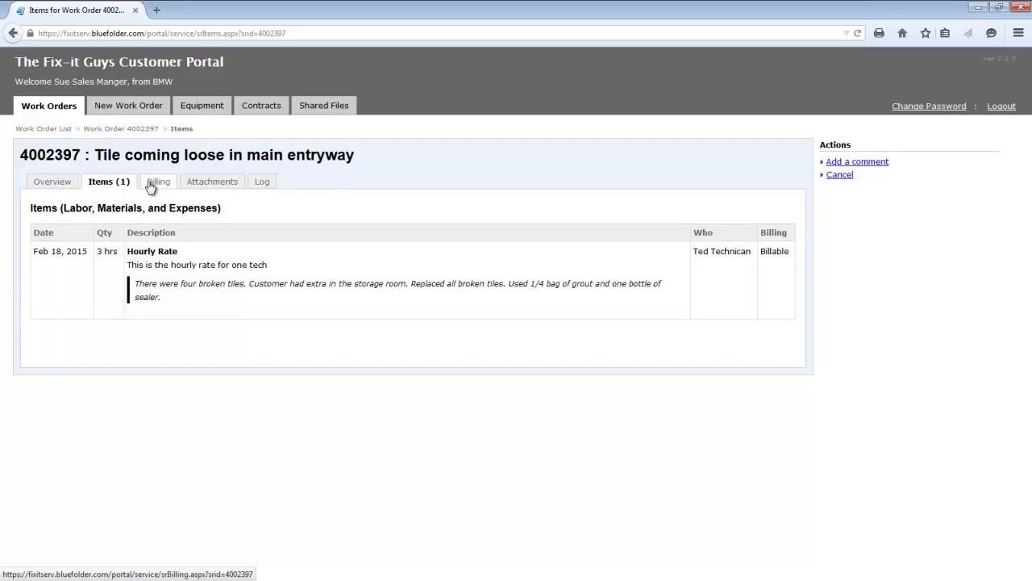
click(151, 185)
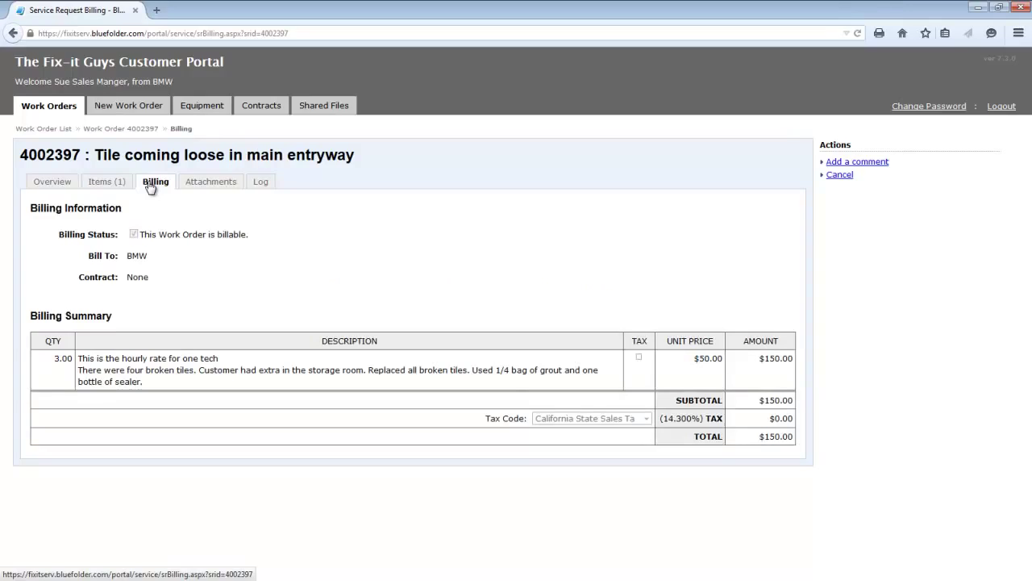
click(201, 184)
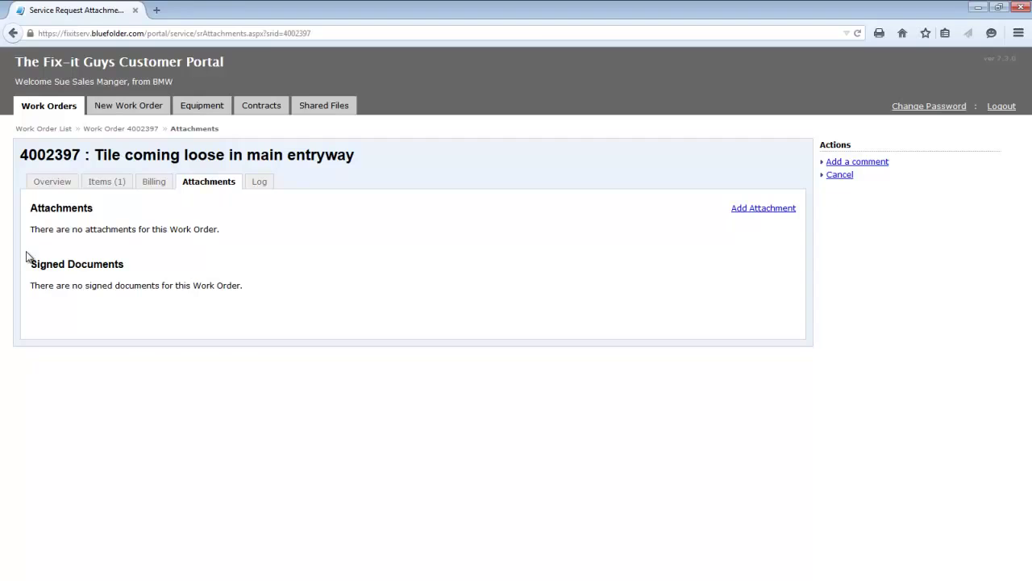
Step: View the work order's log and open a comment field under the newest Assignment Completion Removed entry
click(261, 185)
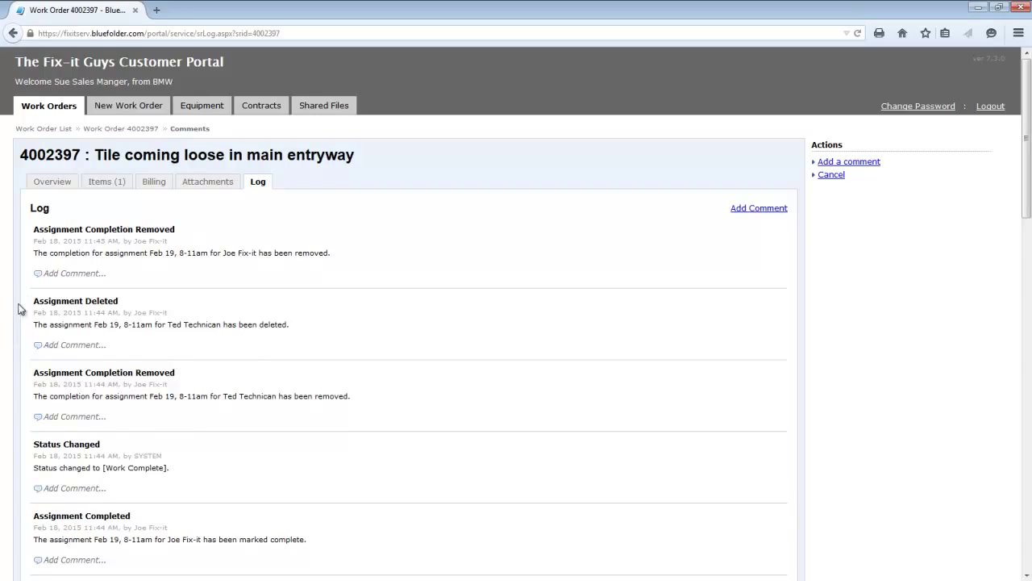
click(68, 279)
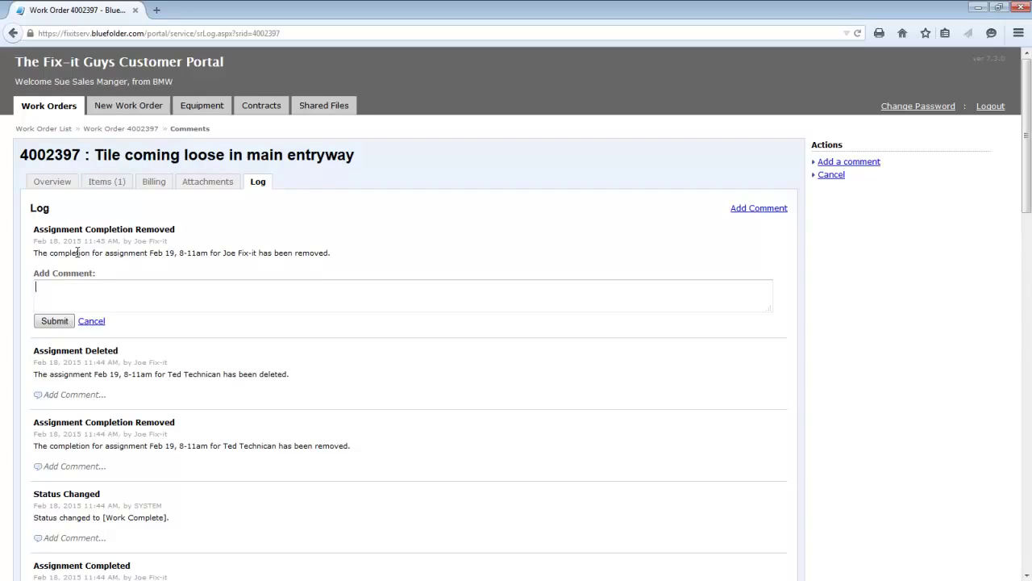
Step: Create a Normal-priority work order described as "Need help", detailed as "I think its broken for good.", for the 55 Gallon Water Heater
click(142, 112)
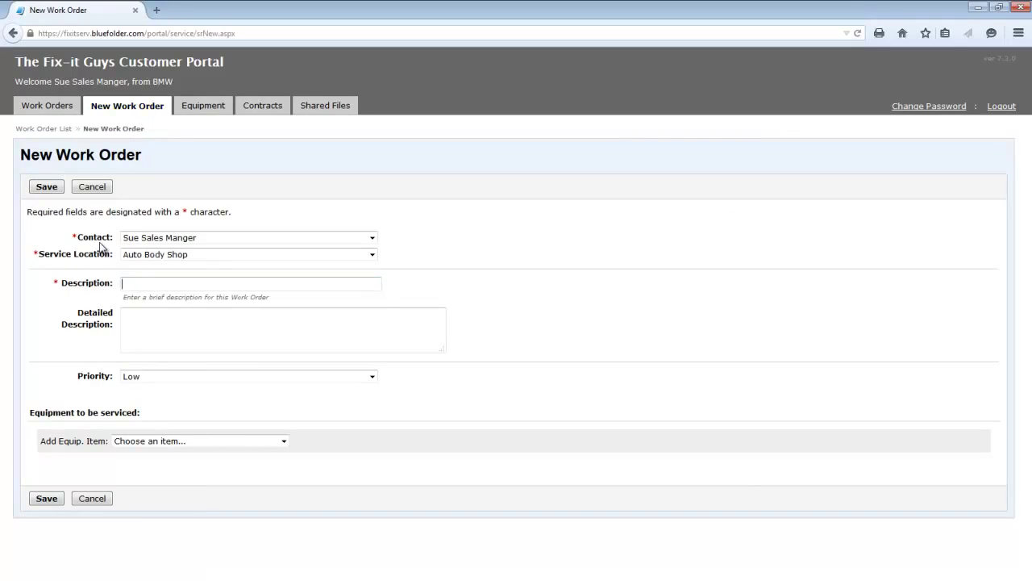
text(Need helpI think it)
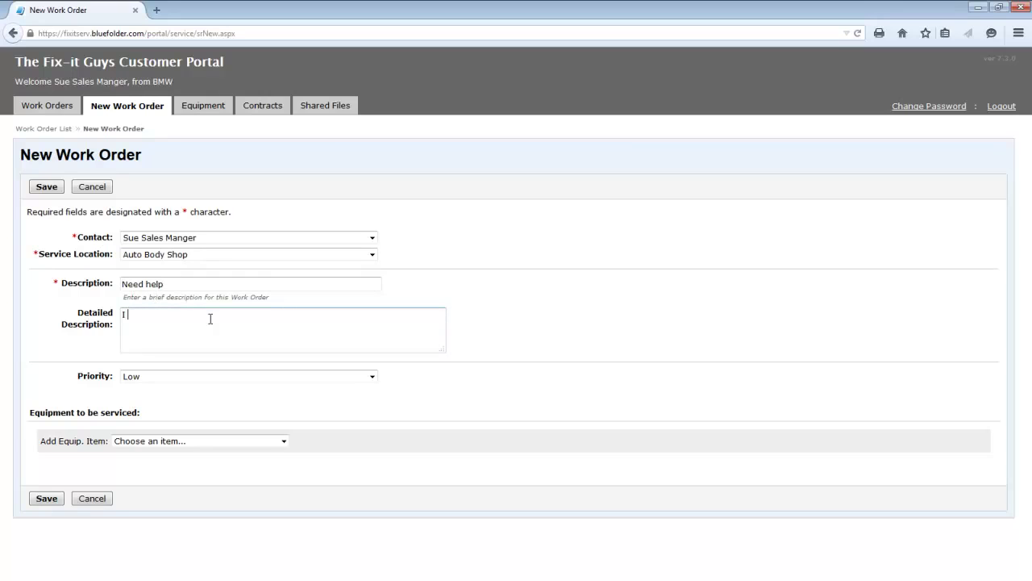
text(s broken for good.)
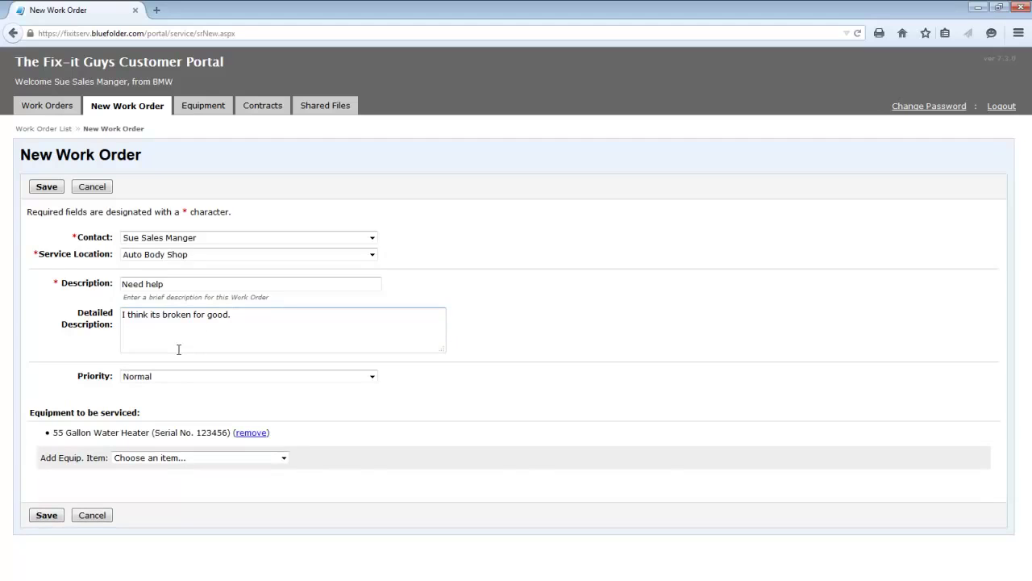
click(44, 516)
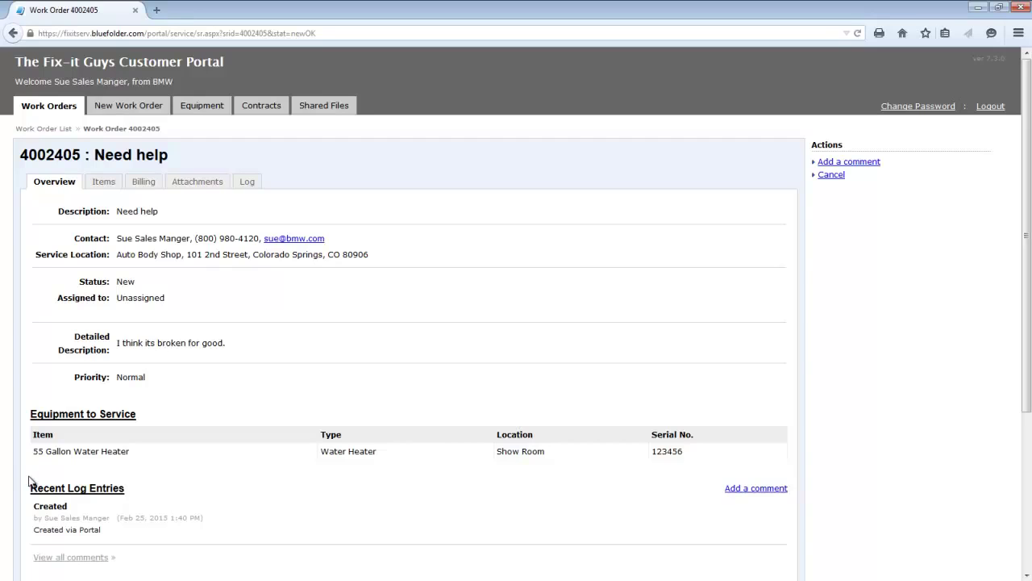
Step: View the equipment list and examine the 55 Gallon Water Heater's details and service history
click(205, 109)
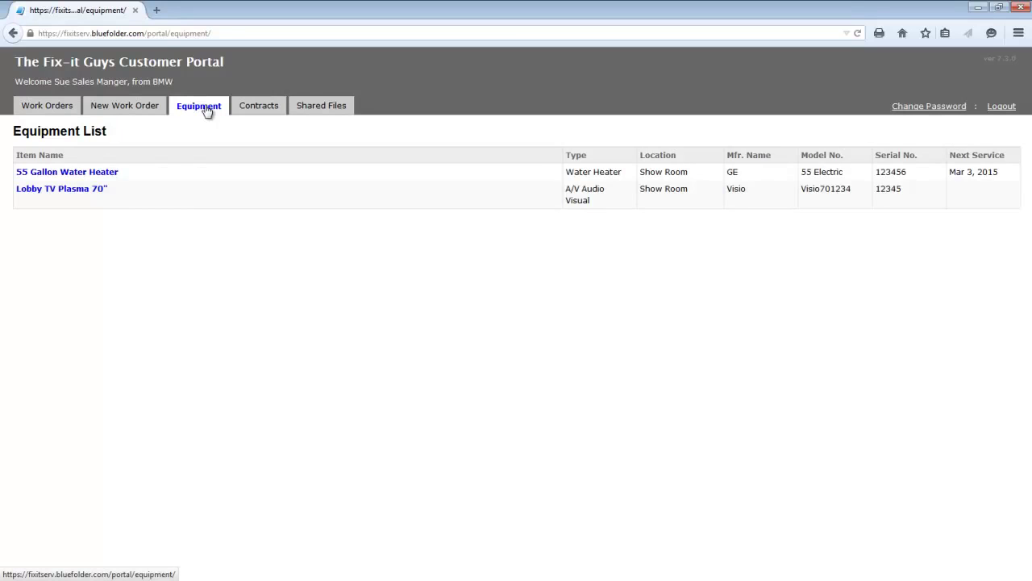
click(74, 175)
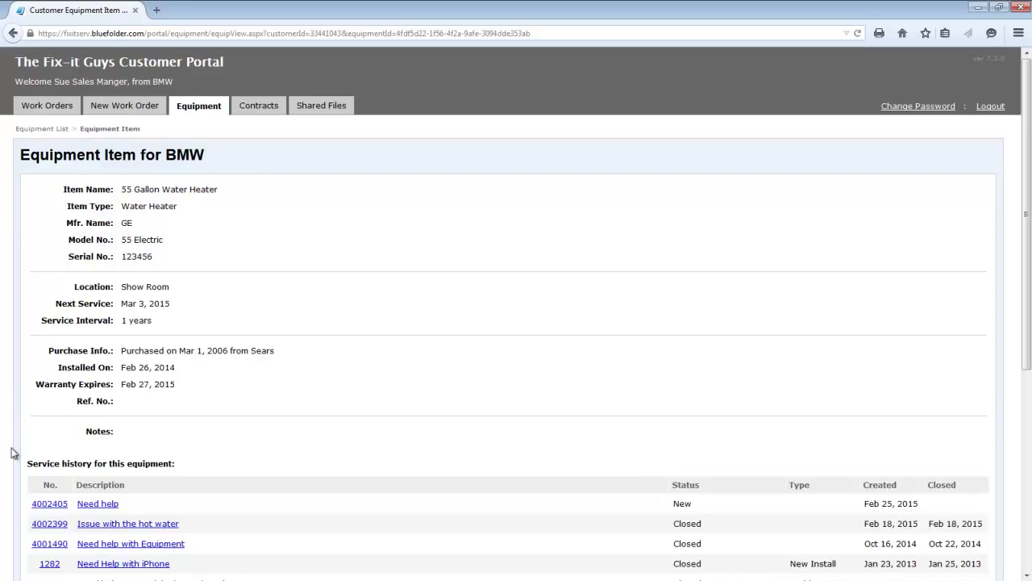
Step: View the customer's contracts and check the available contract status views, keeping Active Contracts selected
click(263, 116)
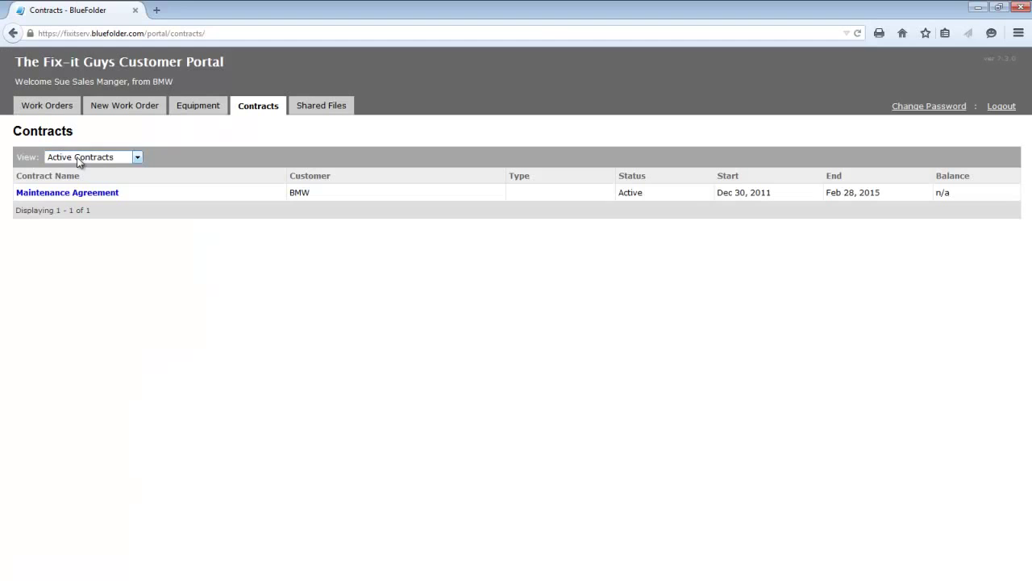
click(137, 157)
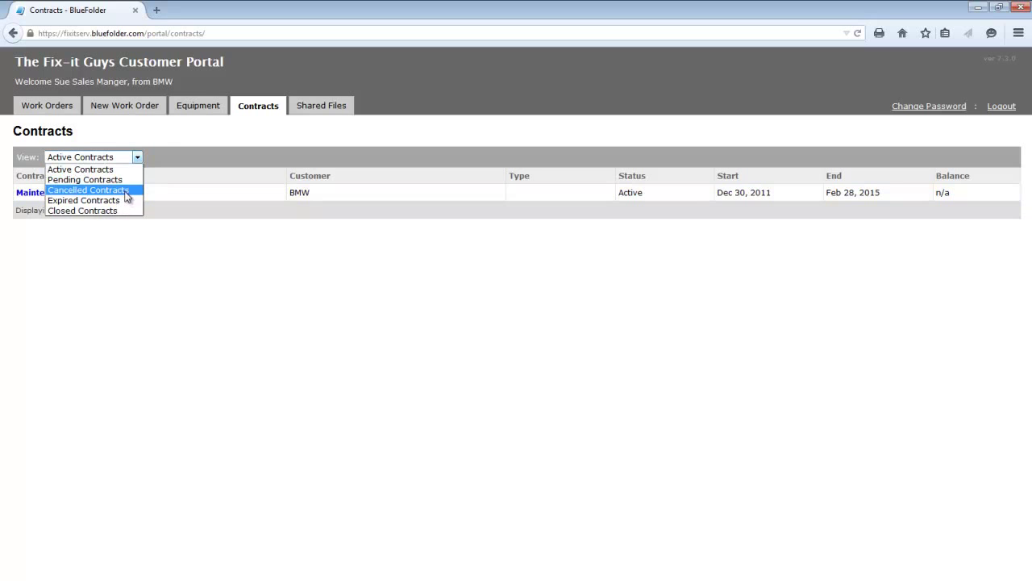
click(159, 140)
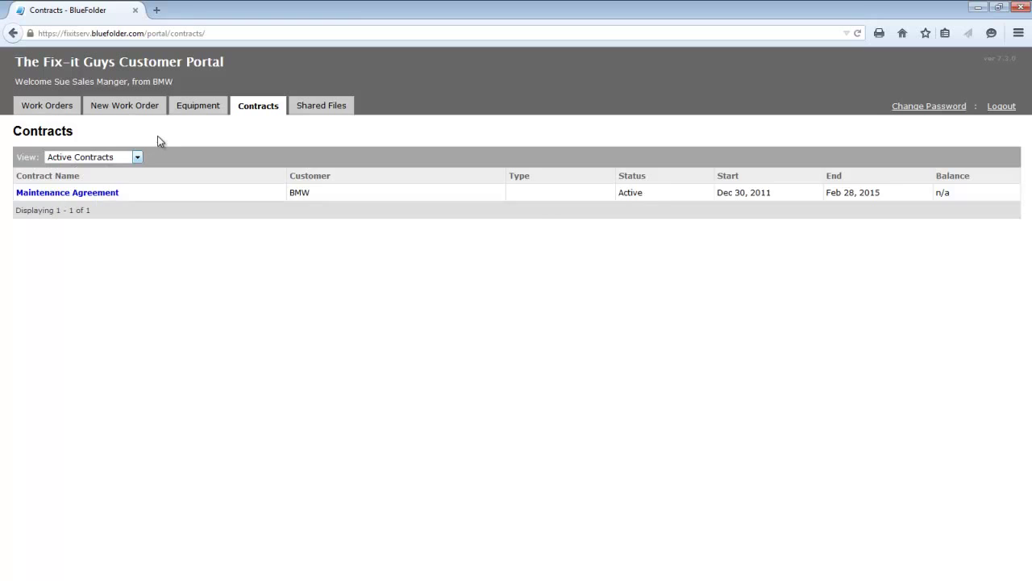
Step: Open the Maintenance Agreement contract and examine its overview, attachments and contract usage
click(92, 193)
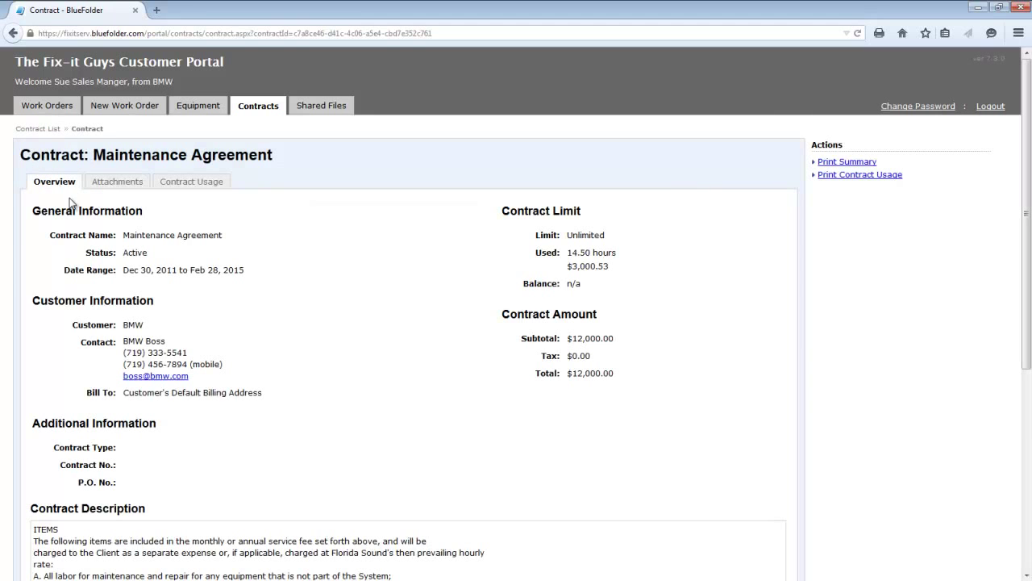
scroll(20, 240, down, 2)
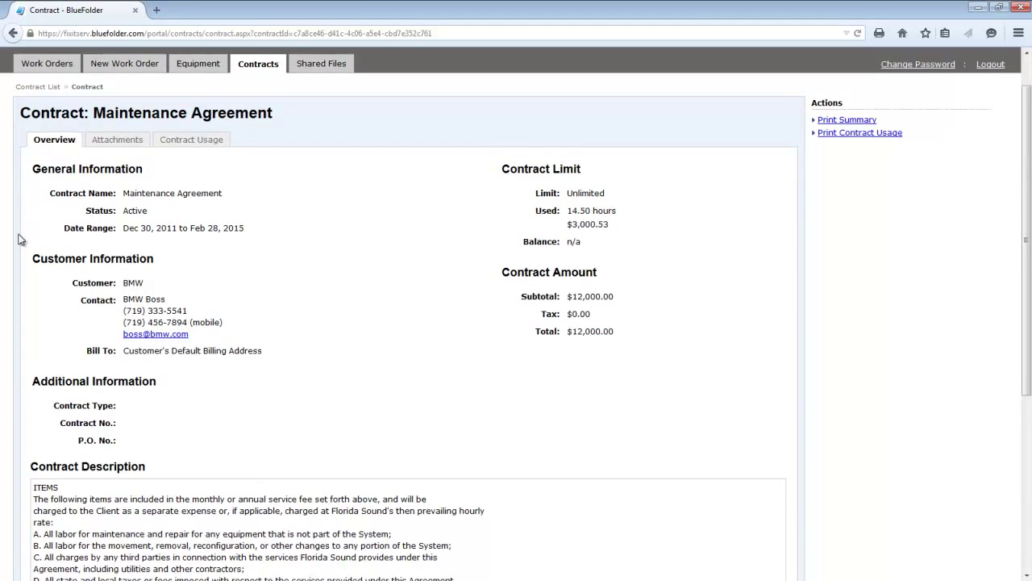
scroll(20, 239, down, 4)
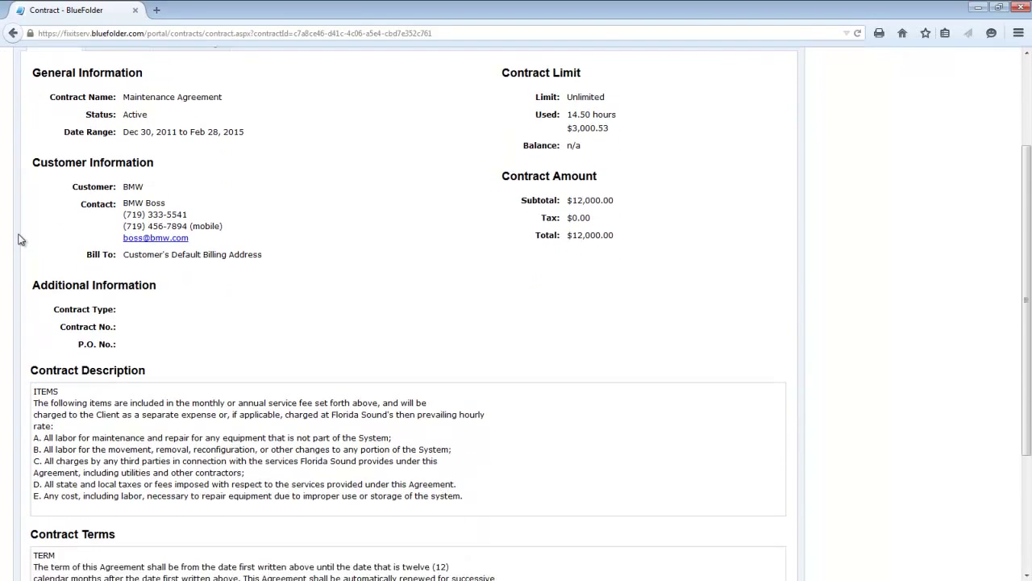
scroll(20, 240, up, 4)
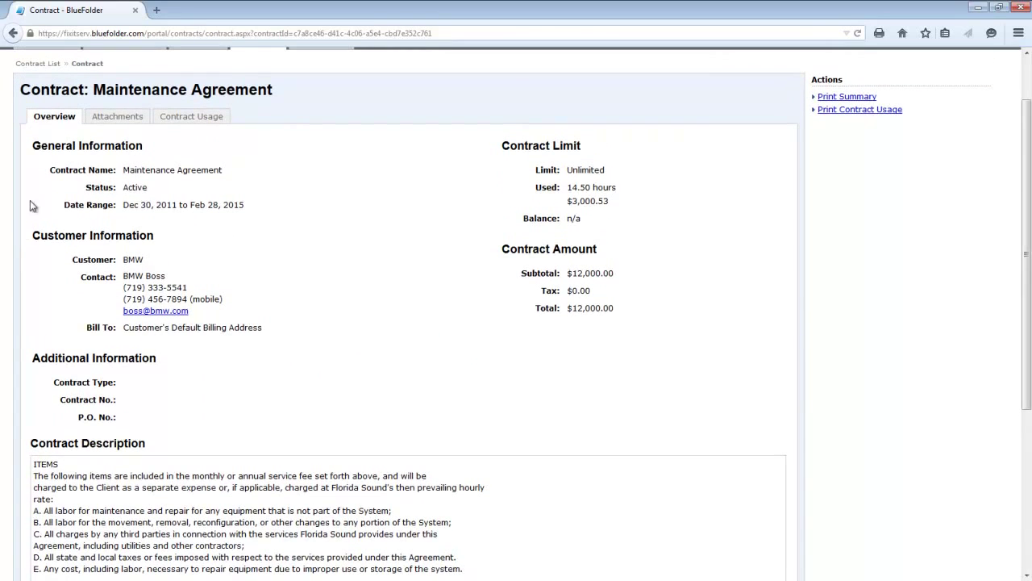
click(119, 116)
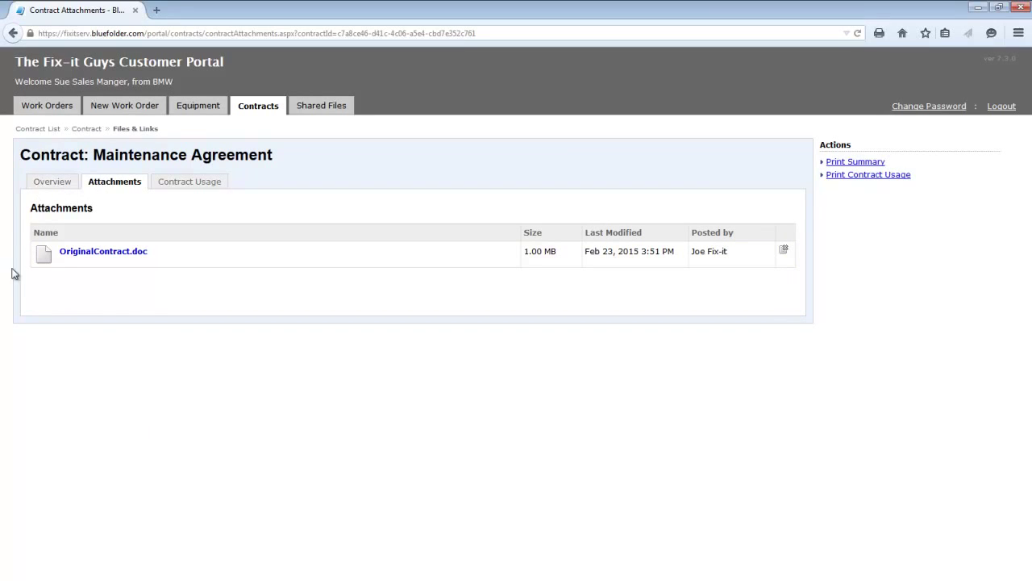
click(199, 187)
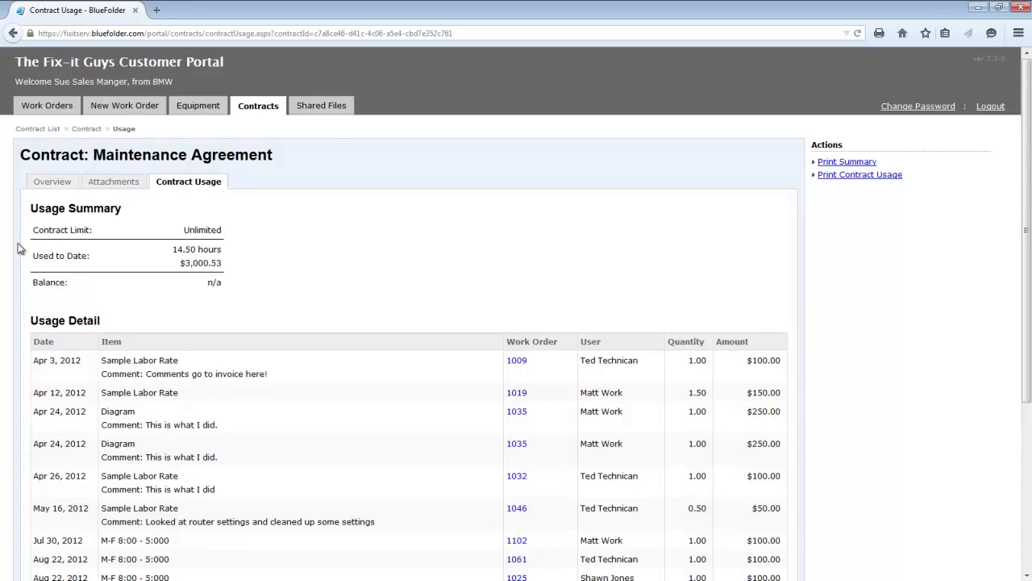
Step: View the files shared with the customer and log out of the customer portal
click(329, 111)
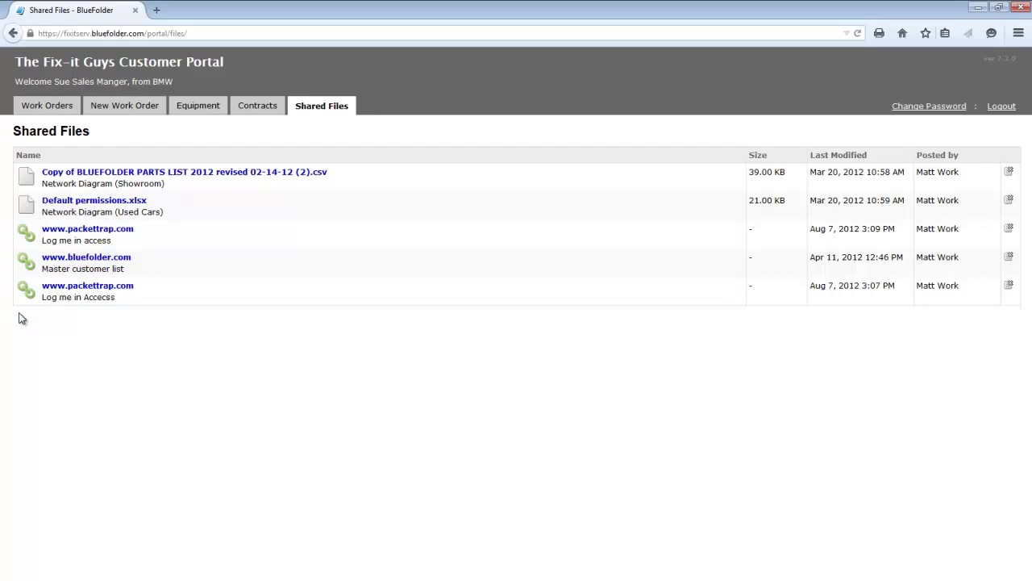
click(1003, 107)
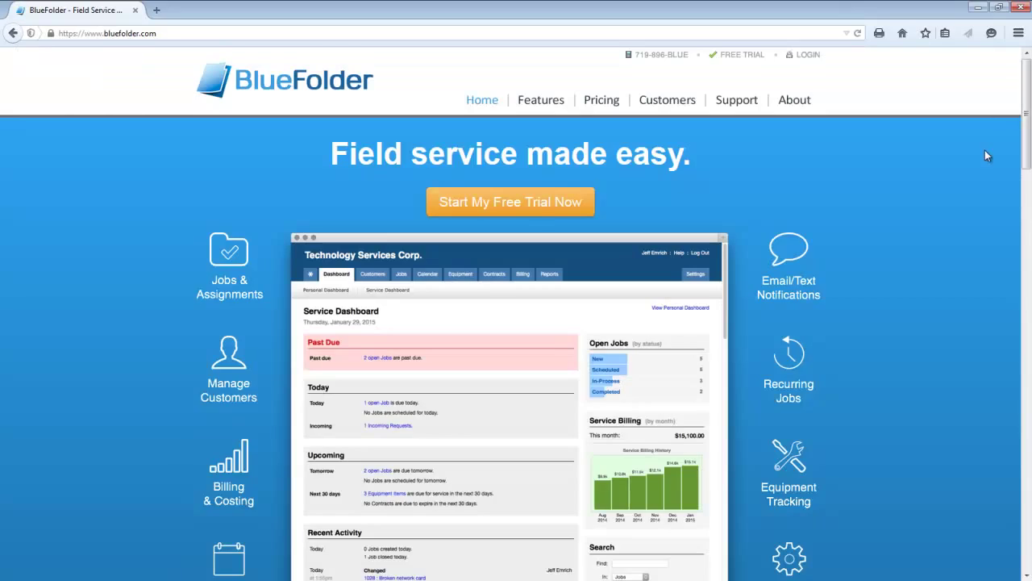